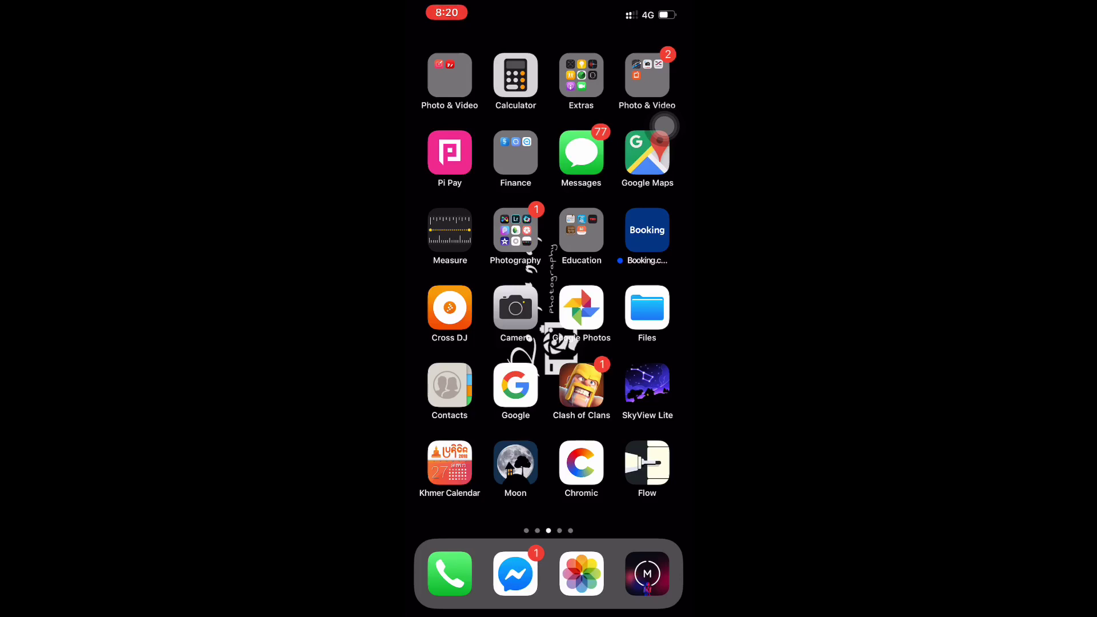
# Step: Launch Premiere Rush from the second page of the Photography folder
pyautogui.moveTo(664, 125)
pyautogui.mouseDown()
pyautogui.moveTo(651, 176)
pyautogui.moveTo(664, 211)
pyautogui.mouseUp()
pyautogui.click(515, 230)
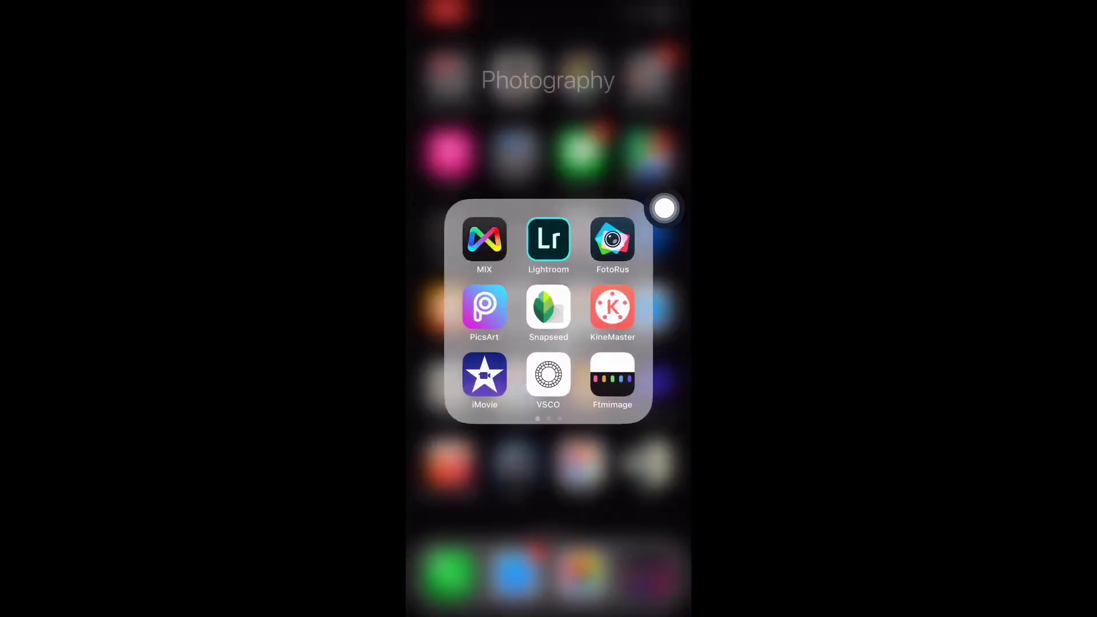
pyautogui.moveTo(606, 309); pyautogui.dragTo(486, 308)
pyautogui.moveTo(664, 208)
pyautogui.mouseDown()
pyautogui.moveTo(580, 299)
pyautogui.moveTo(568, 336)
pyautogui.moveTo(664, 136)
pyautogui.mouseUp()
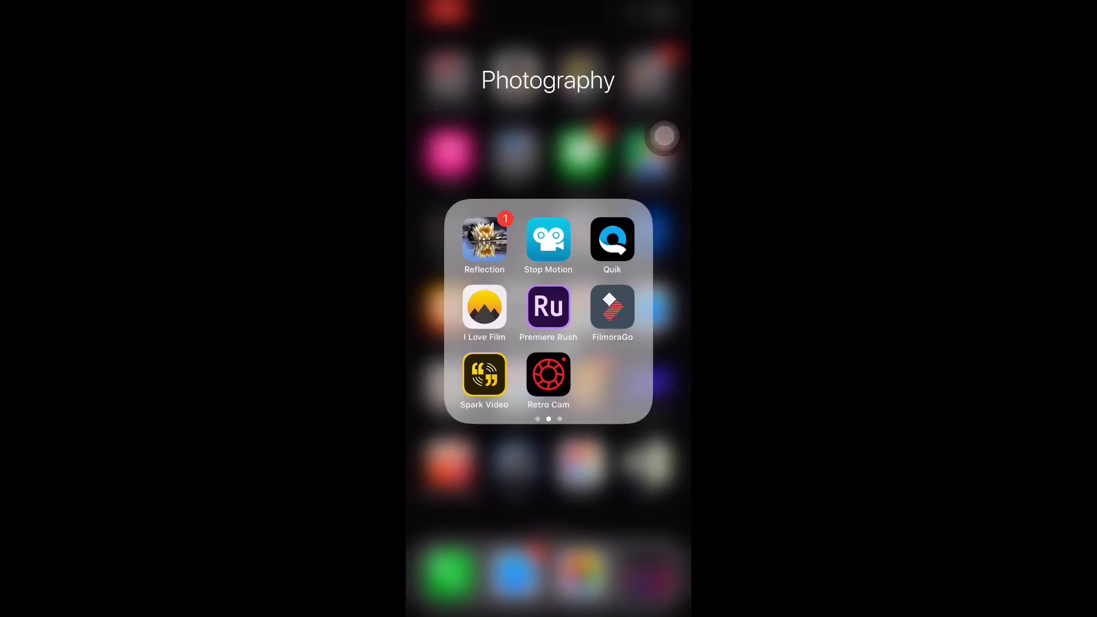
pyautogui.moveTo(665, 136)
pyautogui.mouseDown()
pyautogui.moveTo(559, 314)
pyautogui.moveTo(588, 226)
pyautogui.moveTo(664, 183)
pyautogui.mouseUp()
pyautogui.click(548, 307)
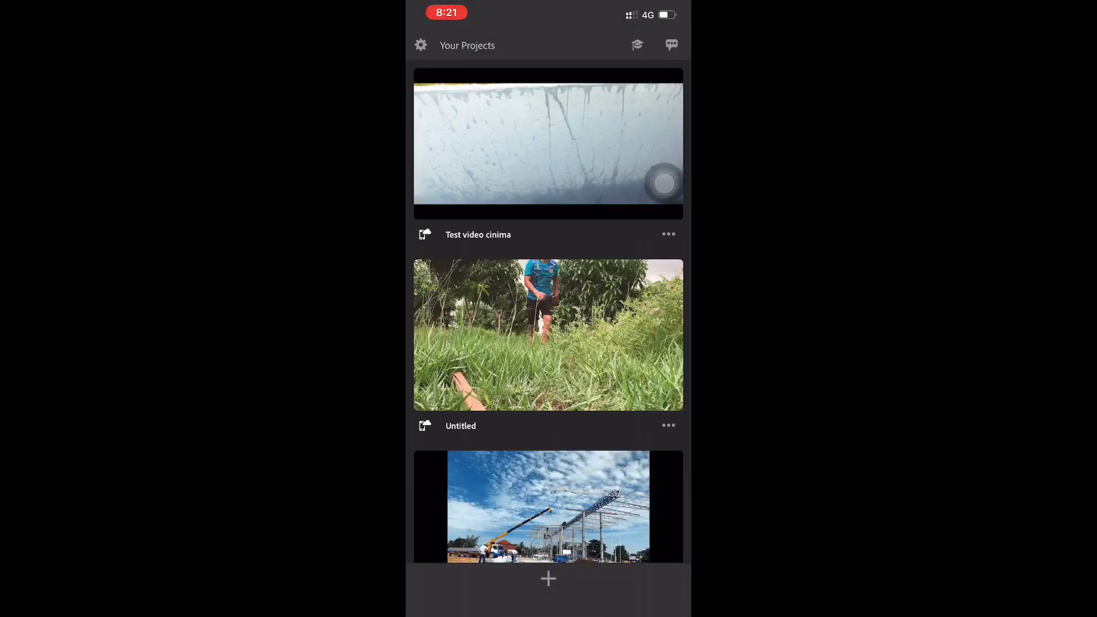
# Step: Open the Test video cinima project, scrub back to the start, and select the first fence clip
pyautogui.click(664, 183)
pyautogui.moveTo(664, 182); pyautogui.dragTo(664, 128)
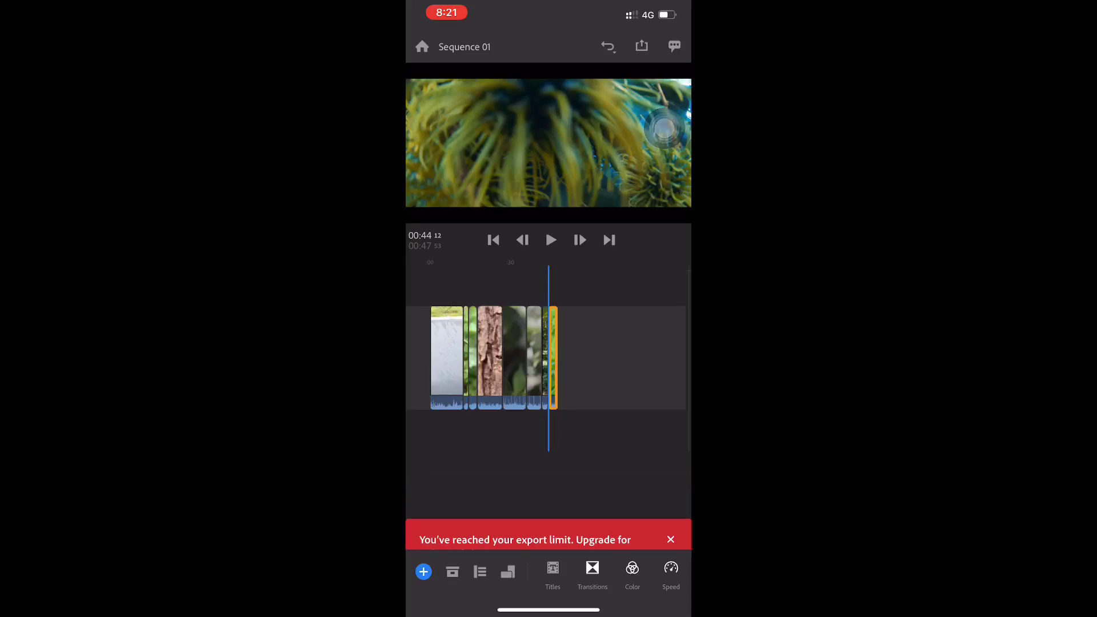
pyautogui.hscroll(-5, 548, 357)
pyautogui.hscroll(-3, 549, 357)
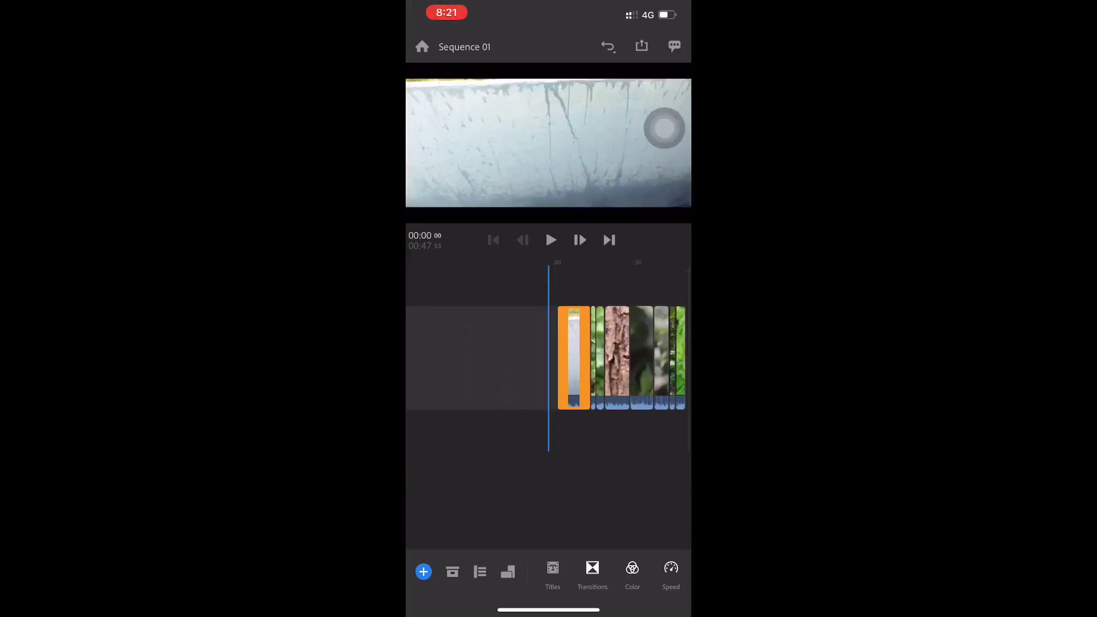
pyautogui.hscroll(2, 549, 358)
pyautogui.hscroll(3, 549, 358)
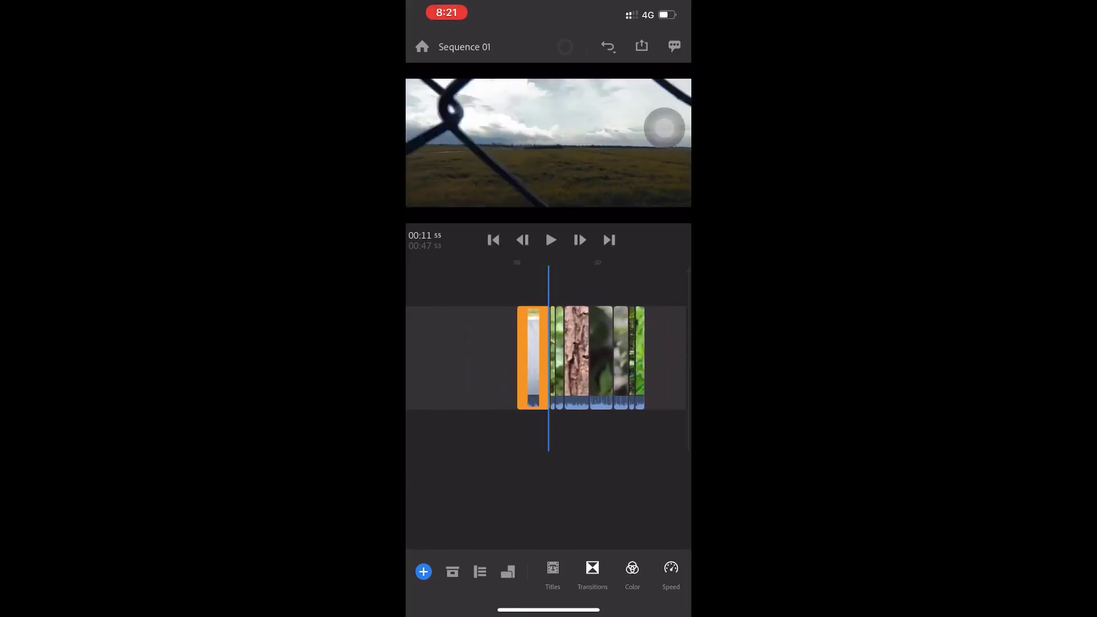
pyautogui.hscroll(1, 549, 357)
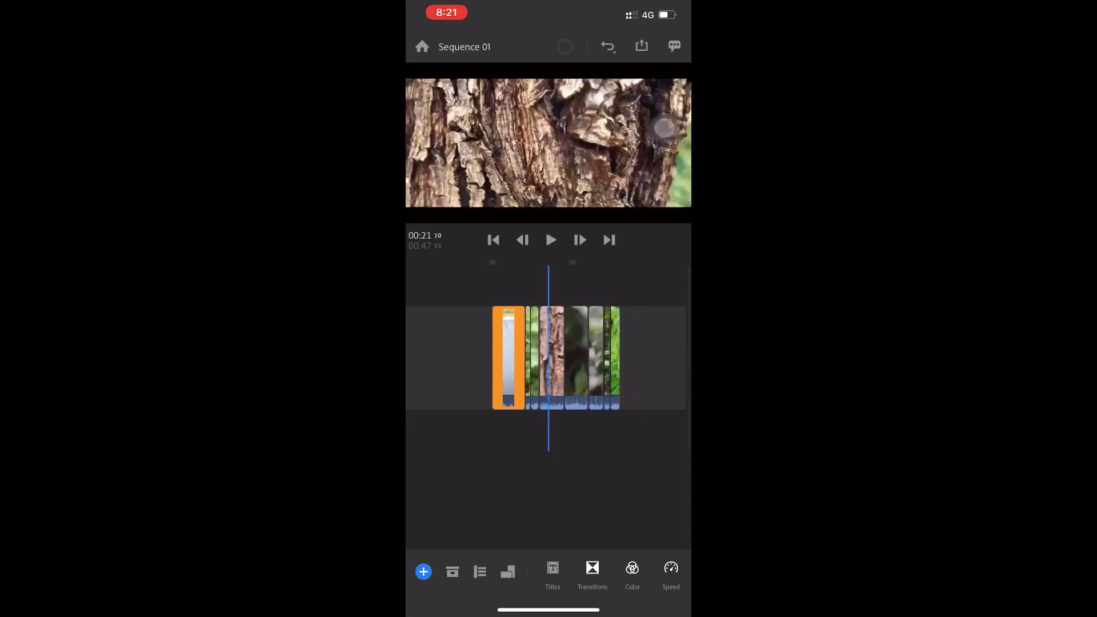
pyautogui.hscroll(1, 549, 358)
pyautogui.hscroll(1, 549, 357)
pyautogui.hscroll(1, 549, 357)
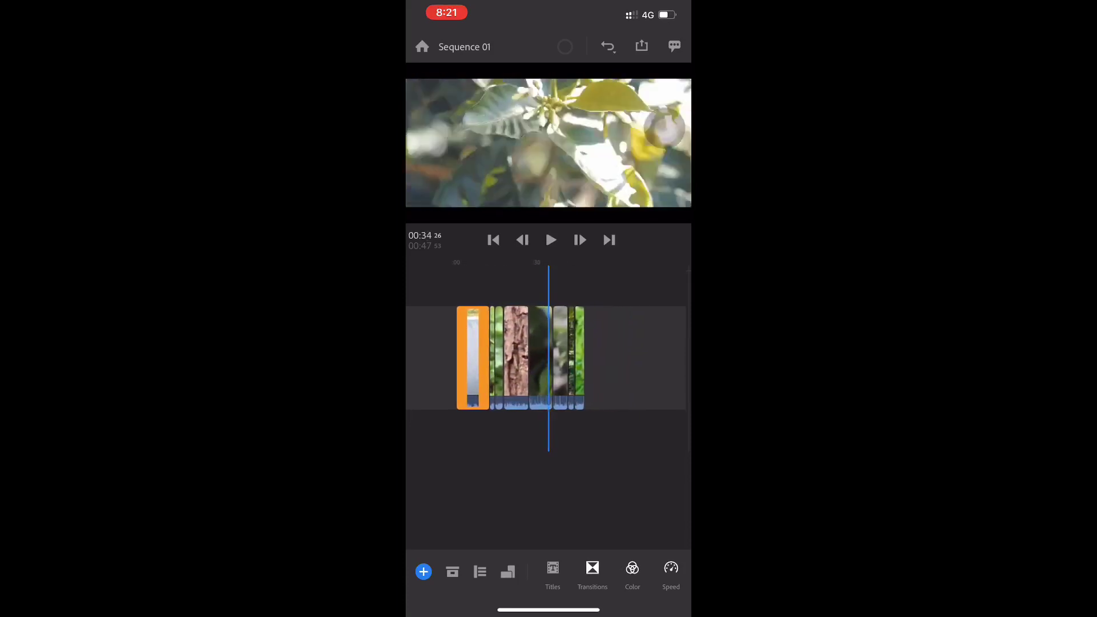
pyautogui.hscroll(-5, 548, 357)
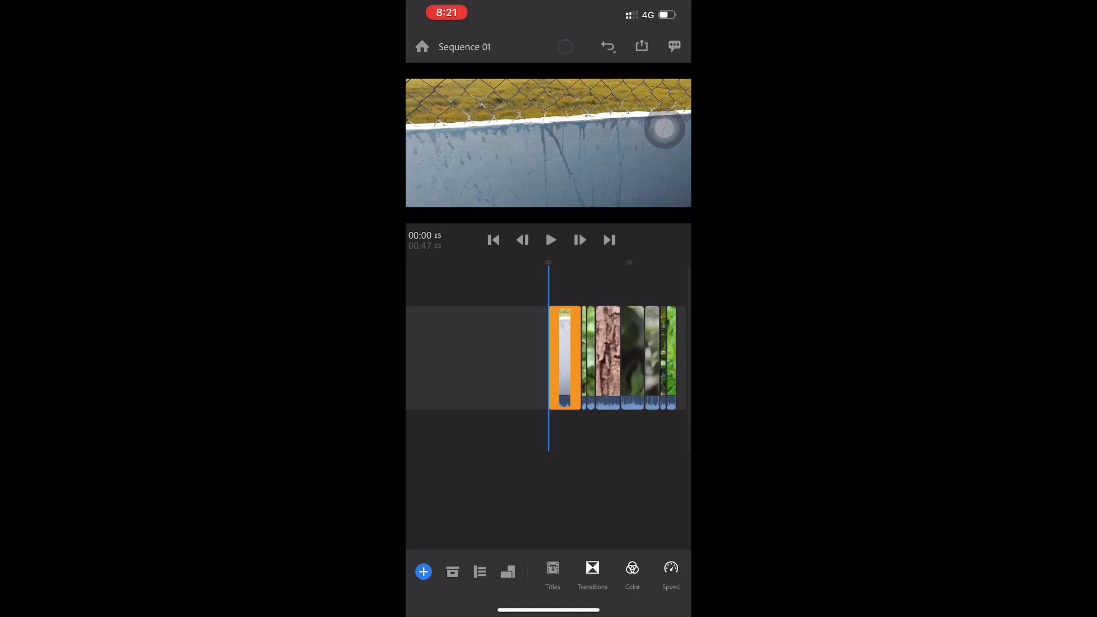
pyautogui.moveTo(665, 129); pyautogui.dragTo(580, 211)
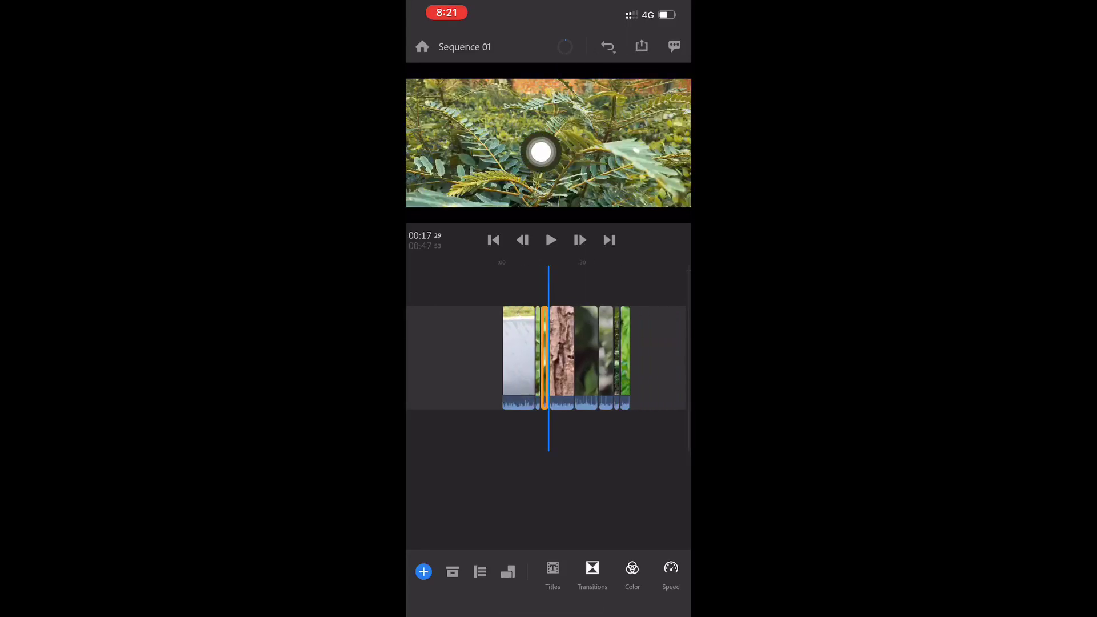
pyautogui.moveTo(629, 355)
pyautogui.mouseDown()
pyautogui.moveTo(550, 354)
pyautogui.moveTo(606, 354)
pyautogui.mouseUp()
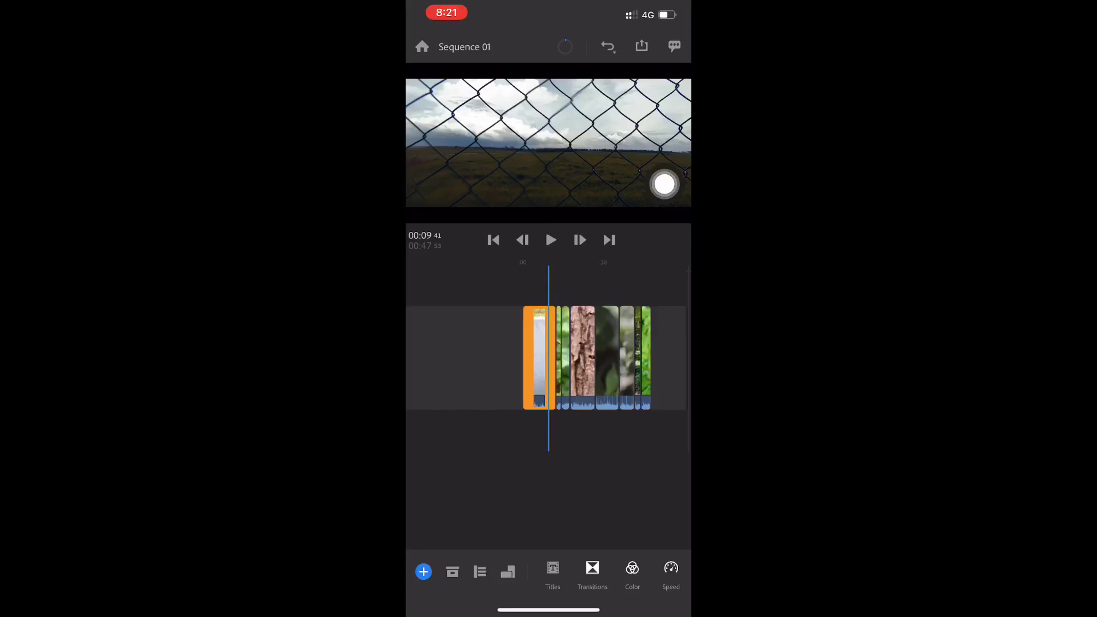
# Step: In Transform, set the first clip's Crop Top and Crop Bottom to 10 each
pyautogui.moveTo(663, 566); pyautogui.dragTo(606, 568)
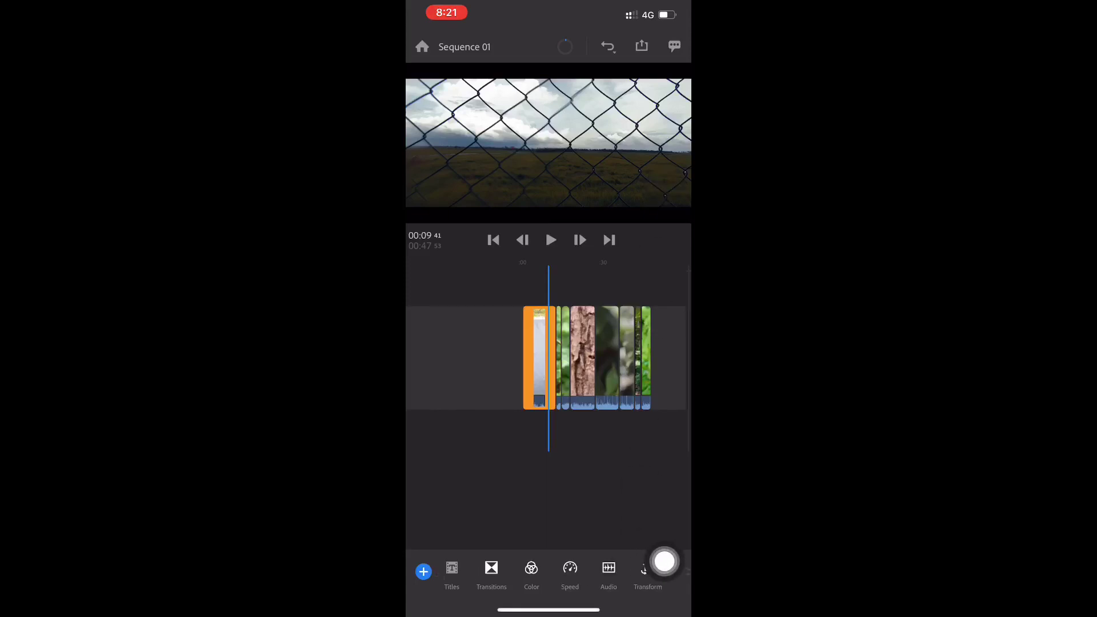
pyautogui.click(648, 569)
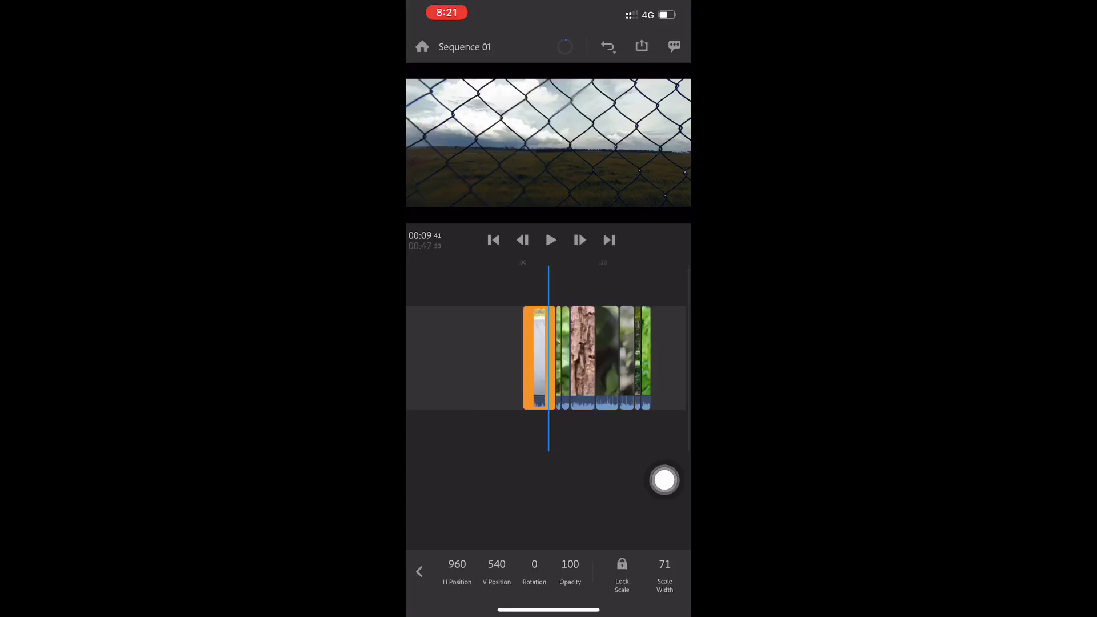
pyautogui.moveTo(629, 571); pyautogui.dragTo(492, 571)
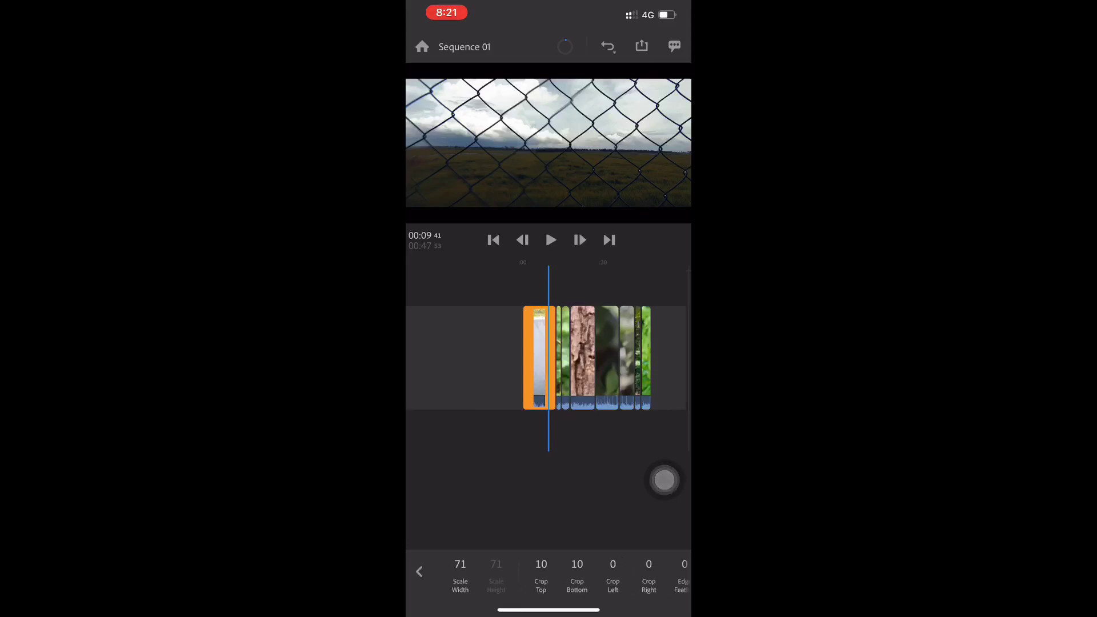
pyautogui.click(542, 574)
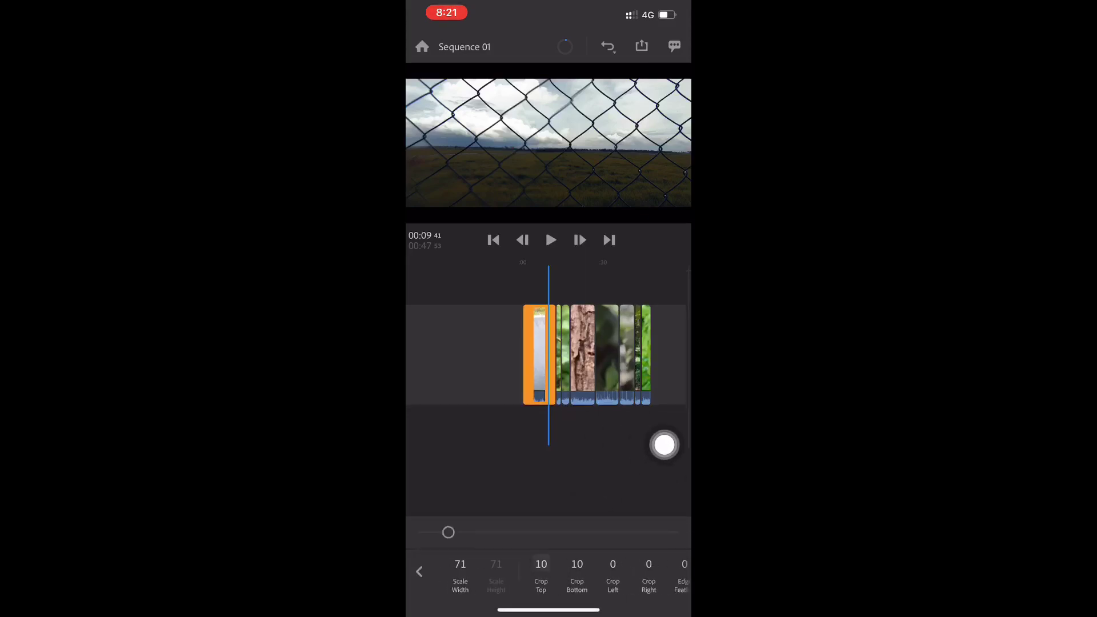
pyautogui.moveTo(448, 532); pyautogui.dragTo(440, 532)
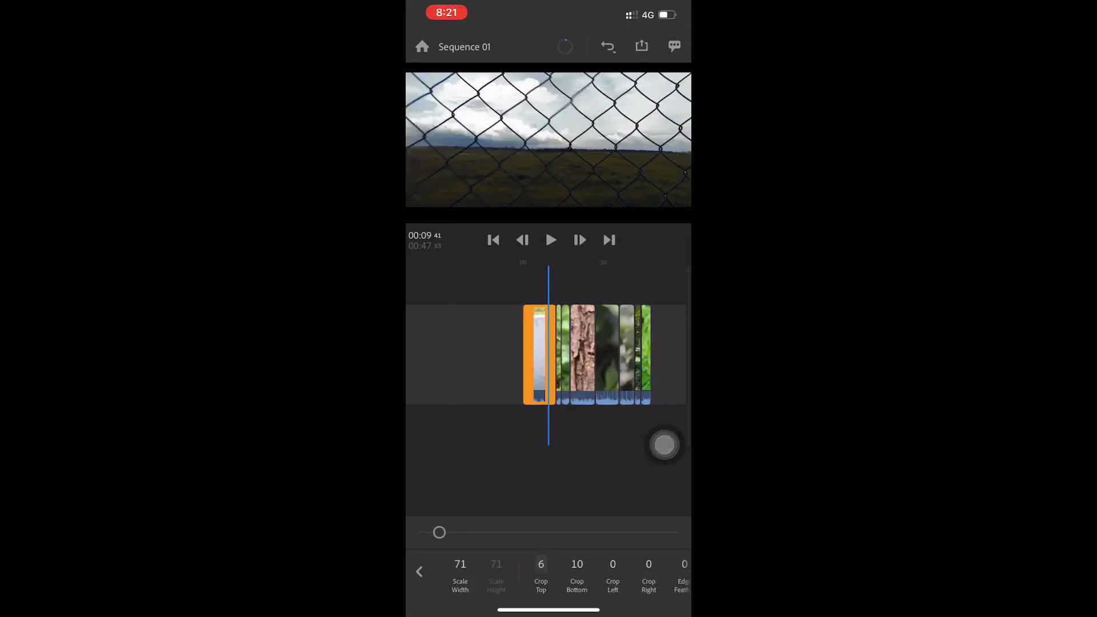
pyautogui.click(577, 564)
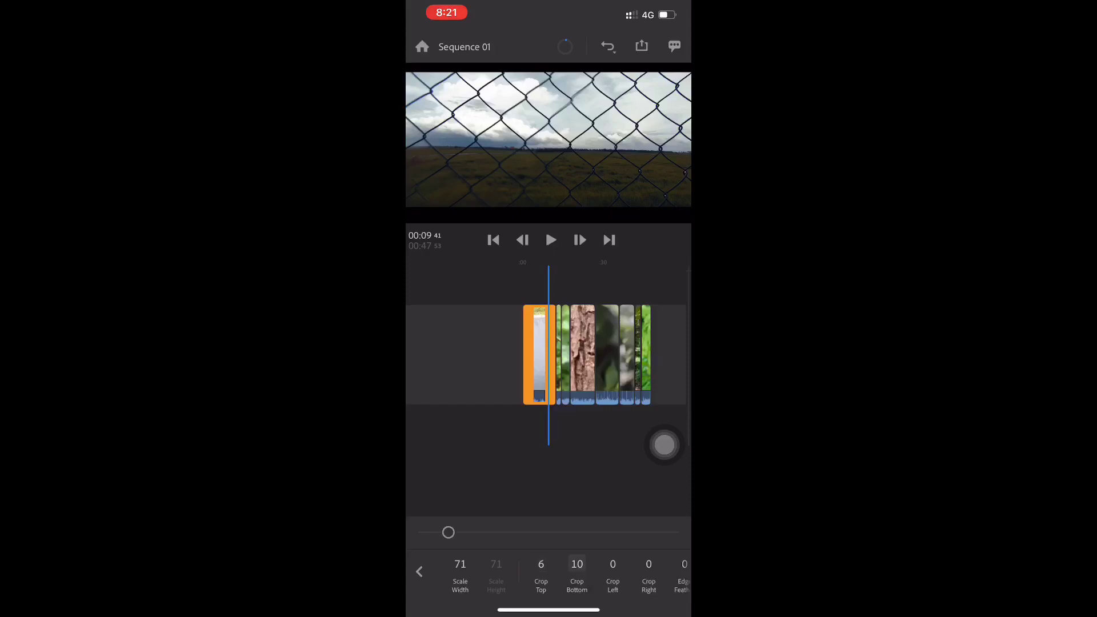
pyautogui.moveTo(448, 532); pyautogui.dragTo(438, 532)
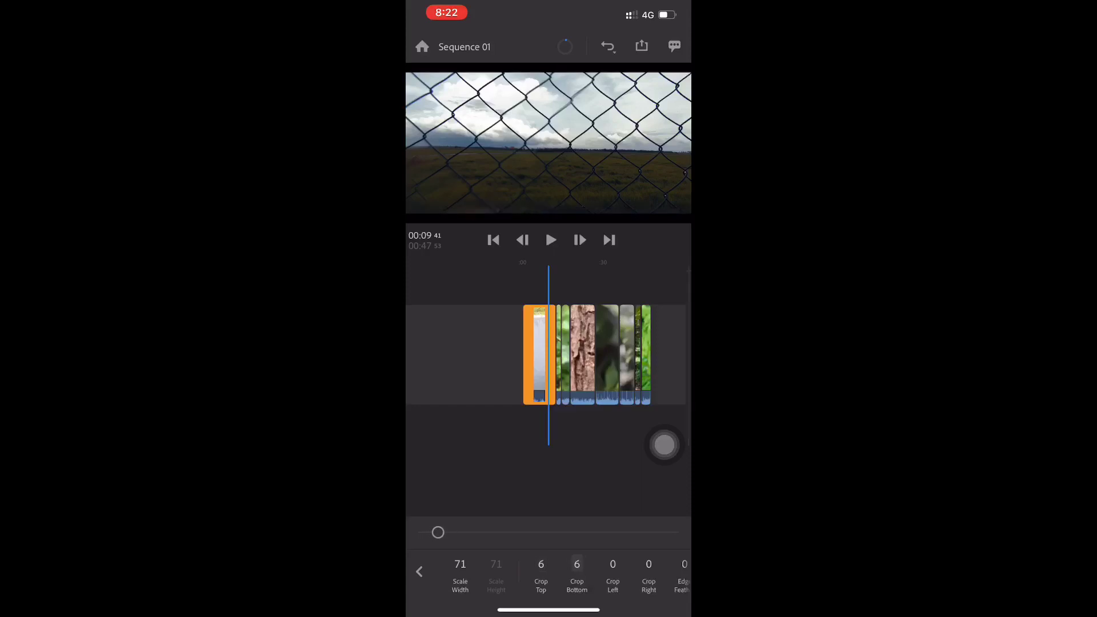
pyautogui.moveTo(665, 445)
pyautogui.mouseDown()
pyautogui.moveTo(592, 579)
pyautogui.moveTo(665, 466)
pyautogui.mouseUp()
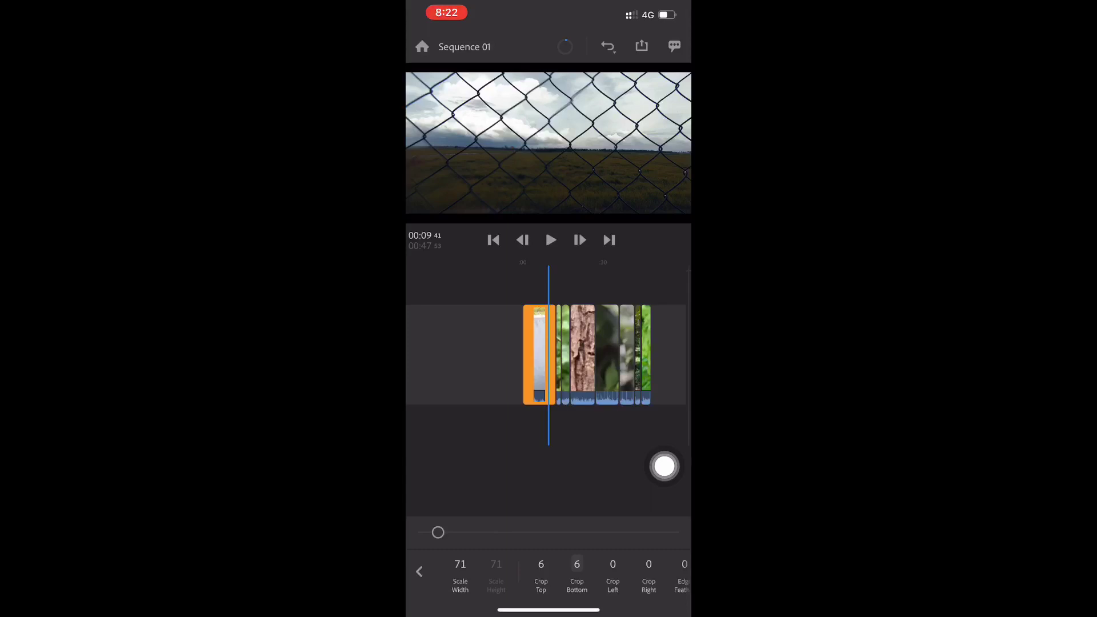
pyautogui.click(541, 564)
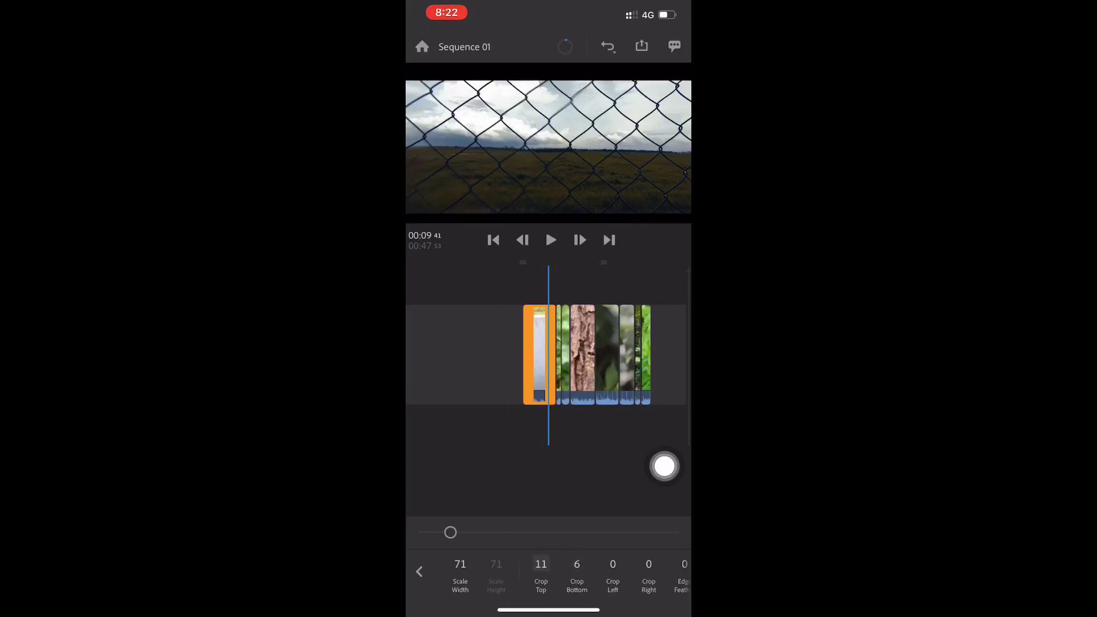
pyautogui.moveTo(438, 532); pyautogui.dragTo(448, 532)
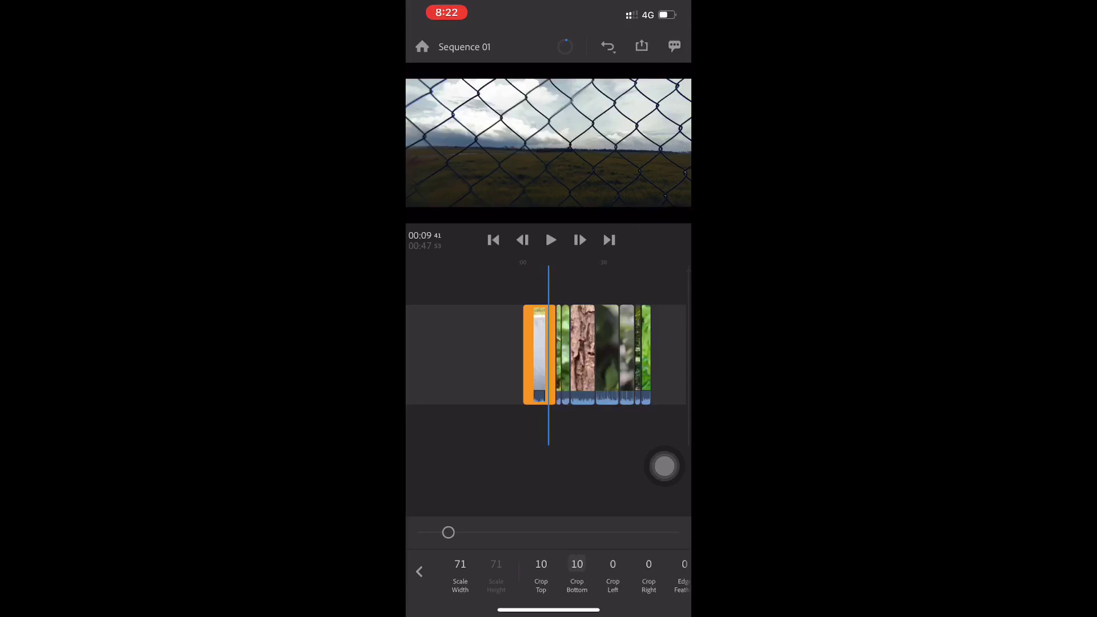
pyautogui.hscroll(-5, 548, 572)
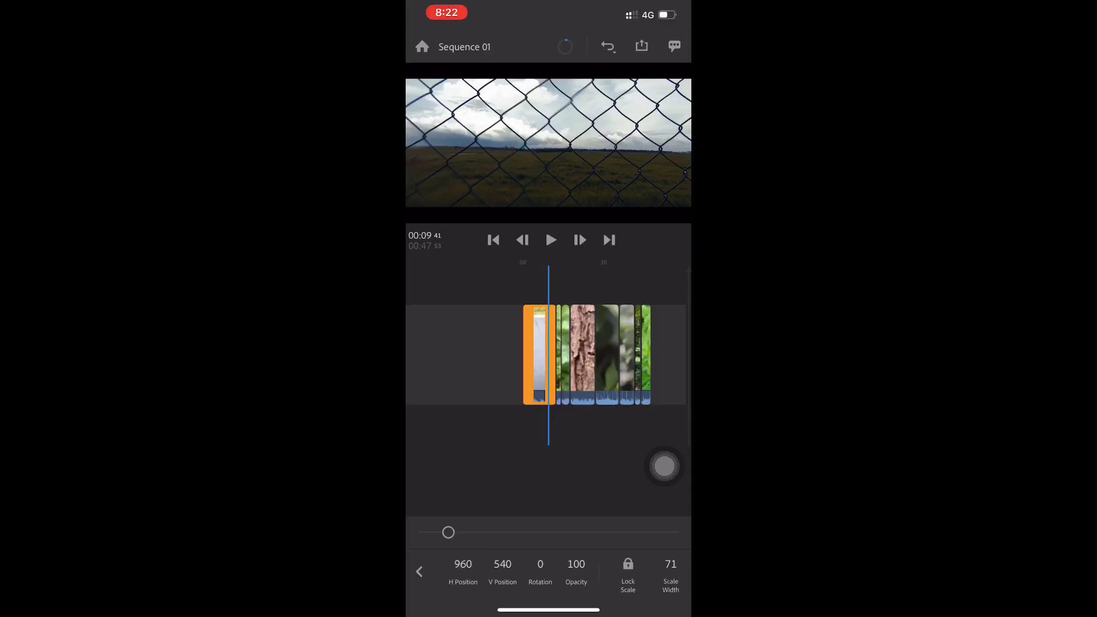
pyautogui.click(419, 572)
# Step: Try the SL Gold colour preset, reset to no preset, and play the sequence from the start
pyautogui.moveTo(664, 466)
pyautogui.mouseDown()
pyautogui.moveTo(532, 571)
pyautogui.moveTo(664, 491)
pyautogui.mouseUp()
pyautogui.click(533, 572)
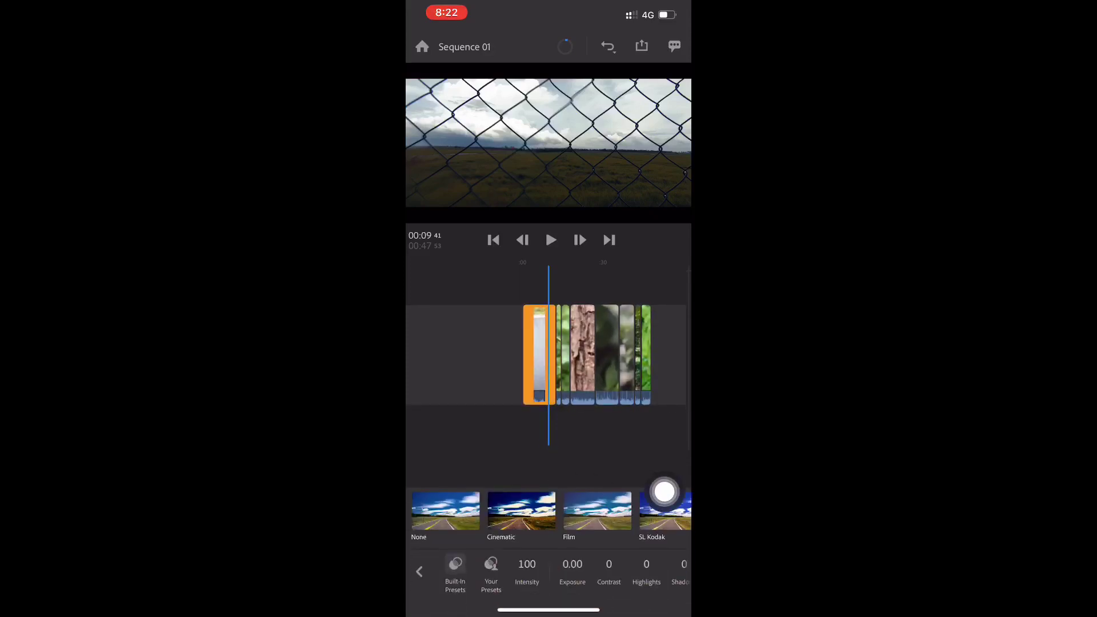
pyautogui.hscroll(10, 549, 512)
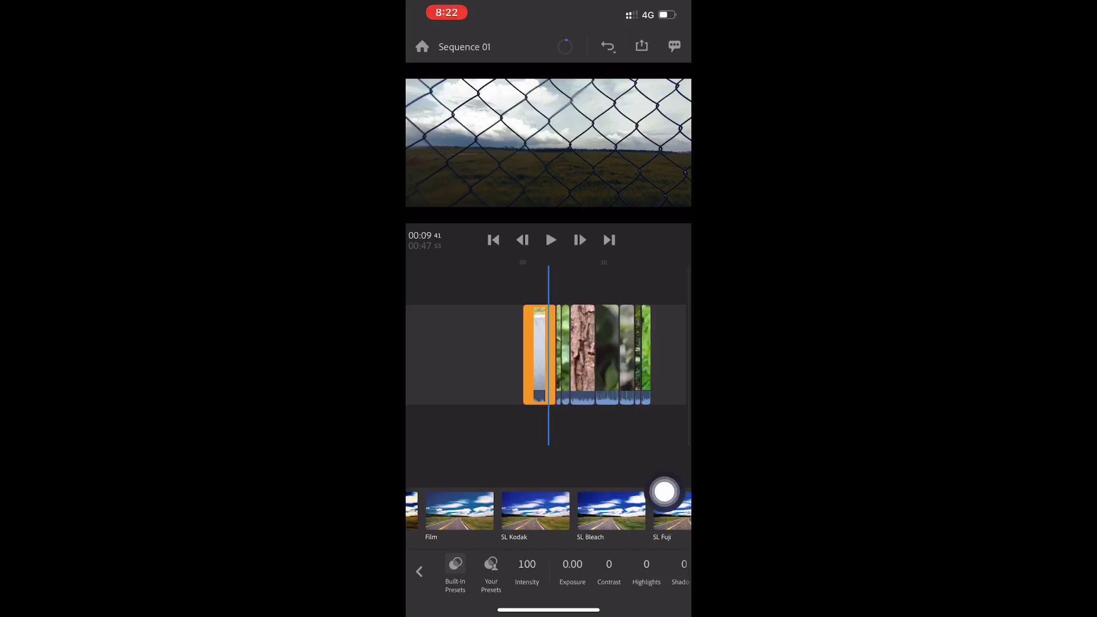
pyautogui.moveTo(655, 493); pyautogui.dragTo(664, 399)
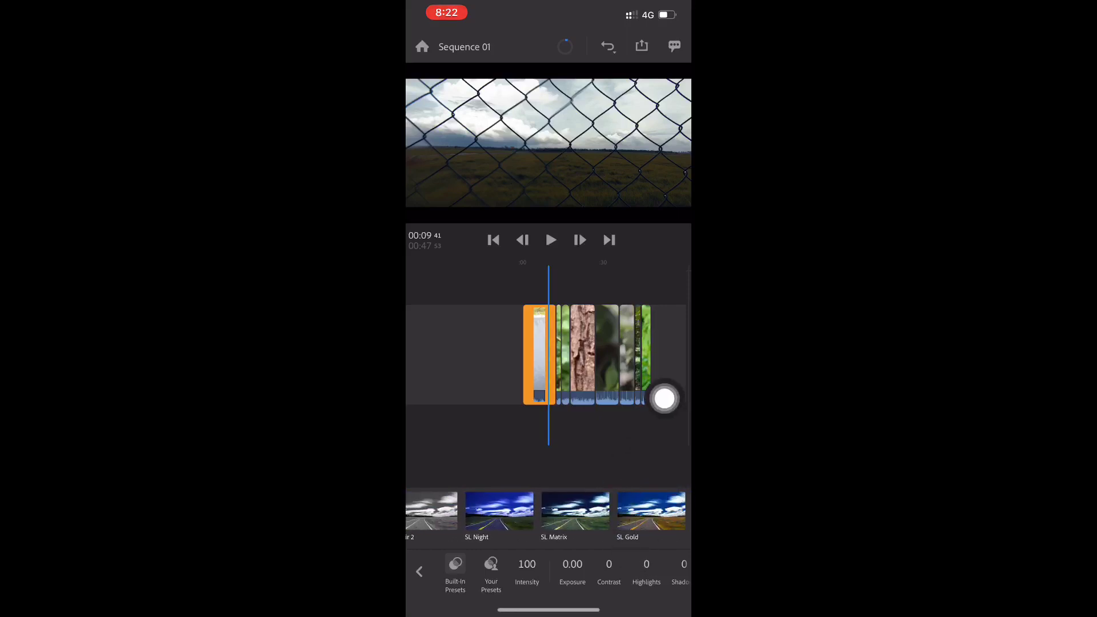
pyautogui.click(651, 510)
pyautogui.hscroll(-10, 548, 512)
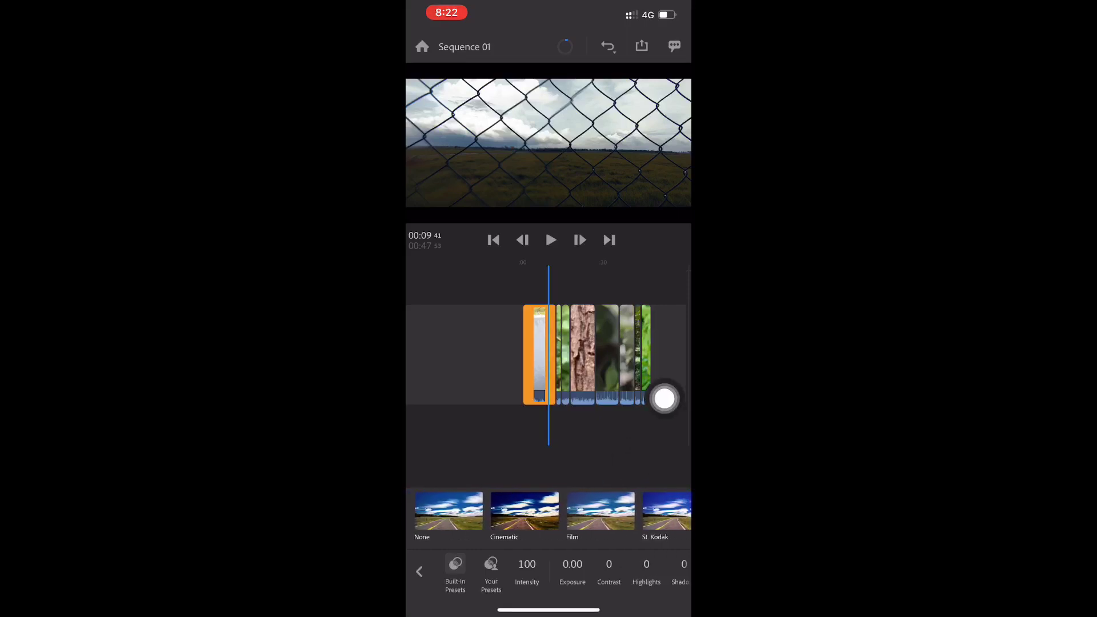
pyautogui.click(446, 510)
pyautogui.click(493, 240)
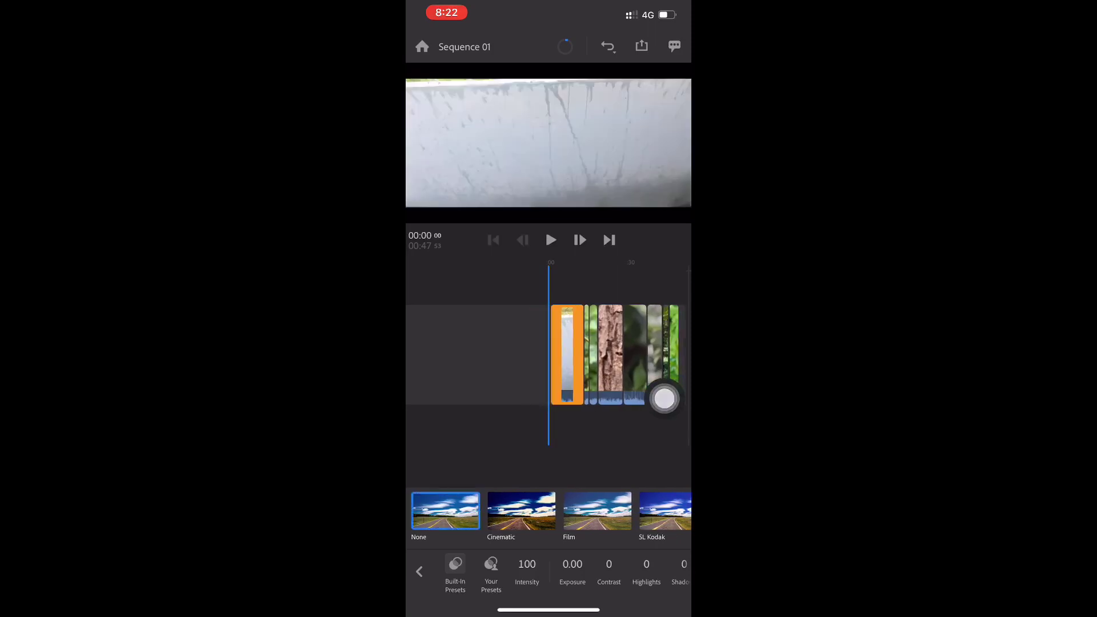
pyautogui.click(551, 239)
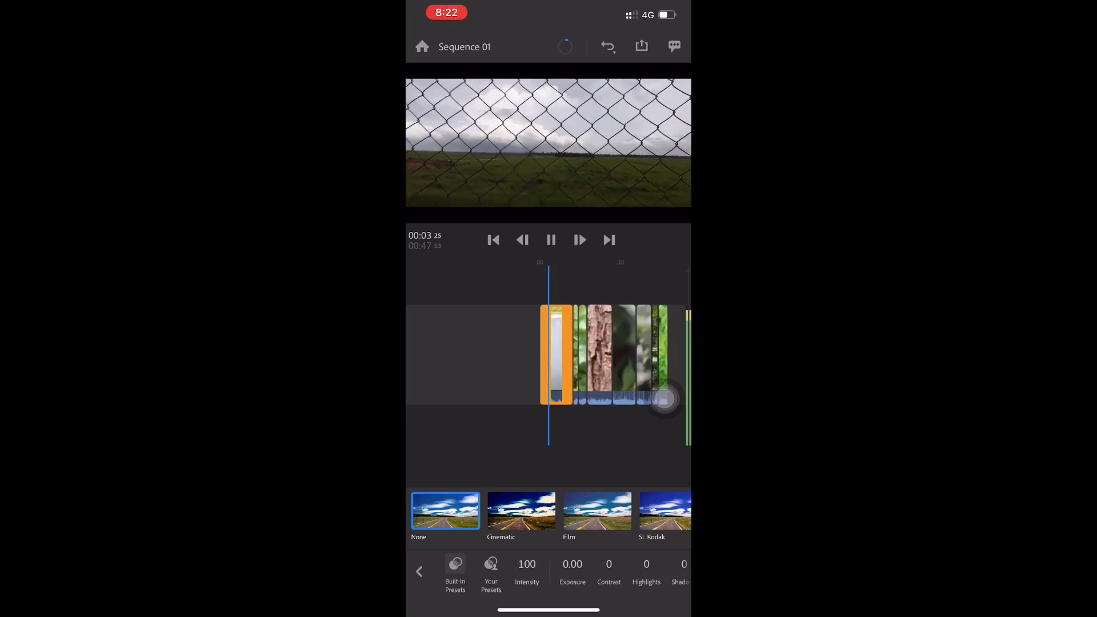
pyautogui.click(493, 240)
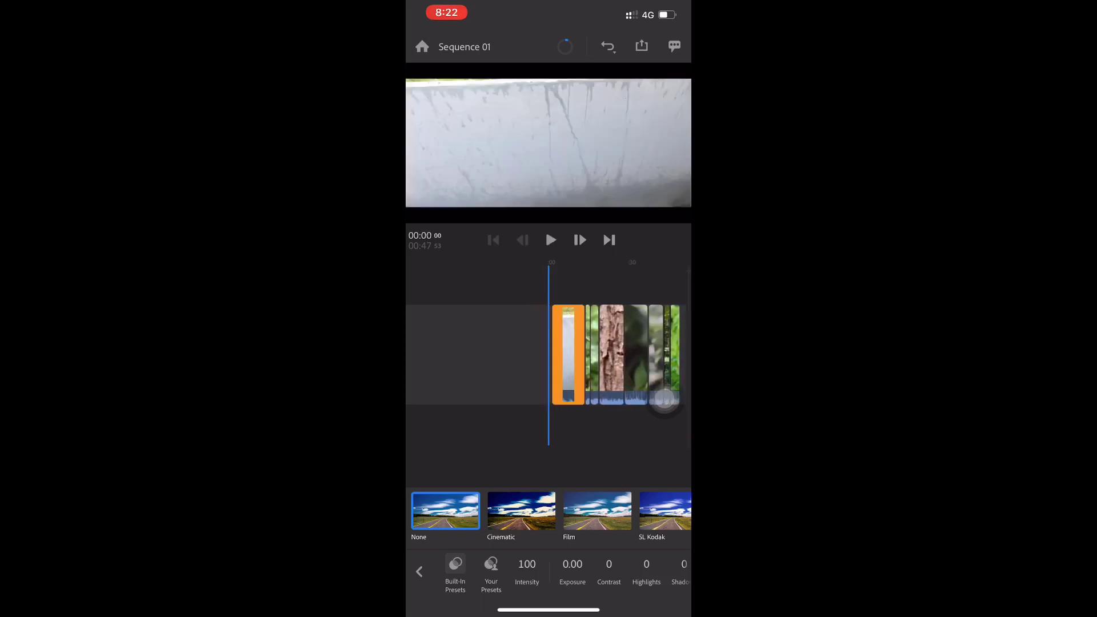
# Step: Apply the Film preset and preview it on the fence shot
pyautogui.hscroll(5, 549, 511)
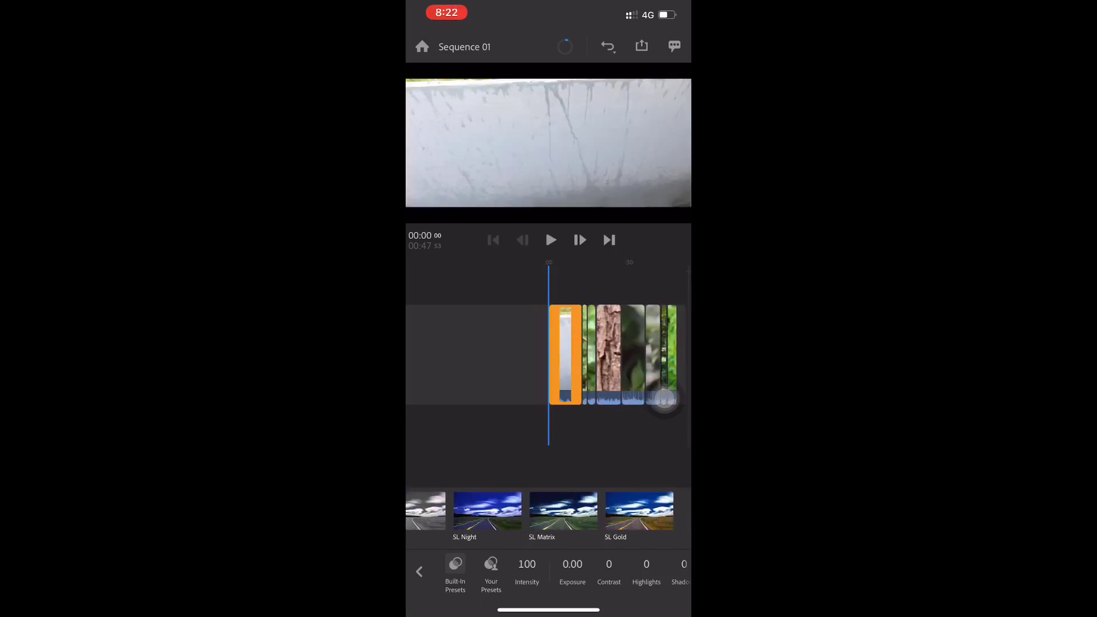
pyautogui.hscroll(-5, 549, 511)
pyautogui.click(597, 511)
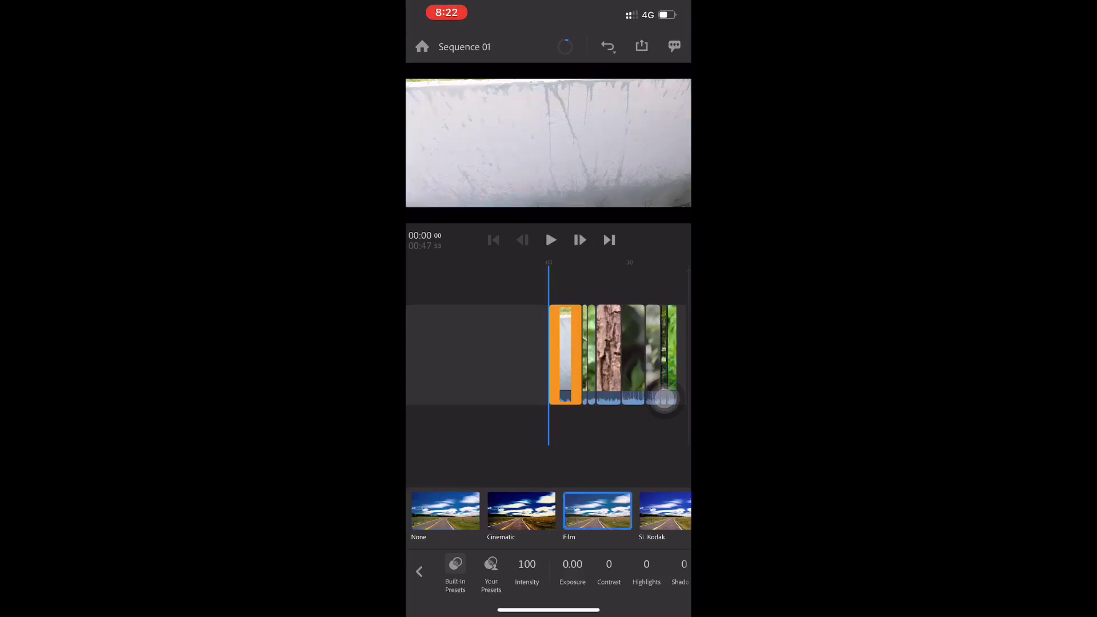
pyautogui.moveTo(606, 355)
pyautogui.mouseDown()
pyautogui.moveTo(492, 354)
pyautogui.moveTo(617, 355)
pyautogui.mouseUp()
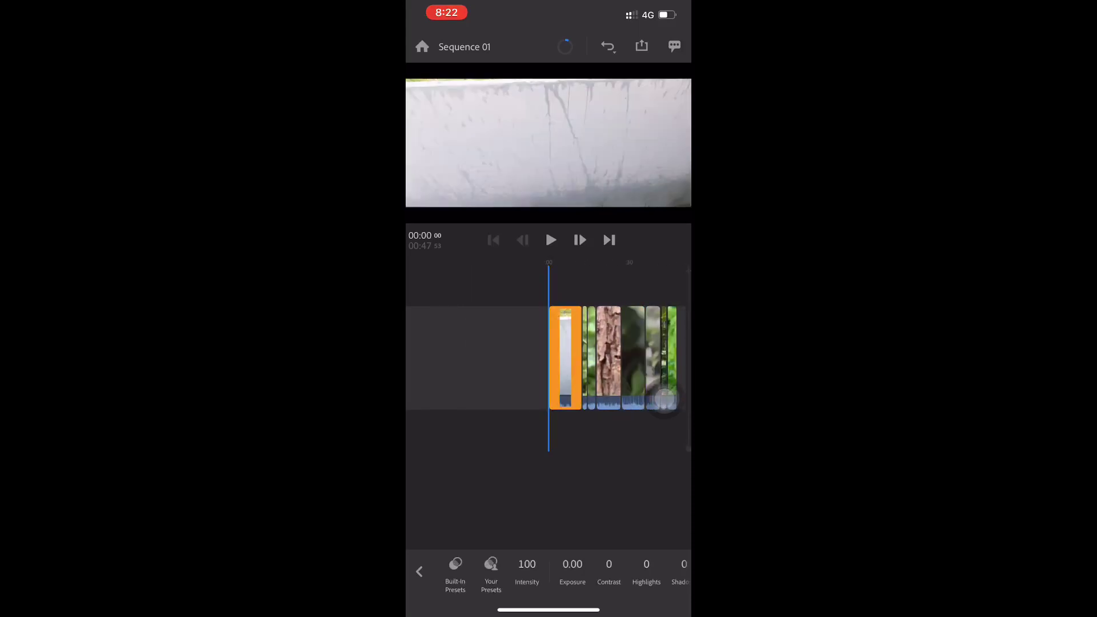
pyautogui.click(419, 571)
# Step: Switch the clip's look to SL Gold and play back to check it
pyautogui.click(531, 566)
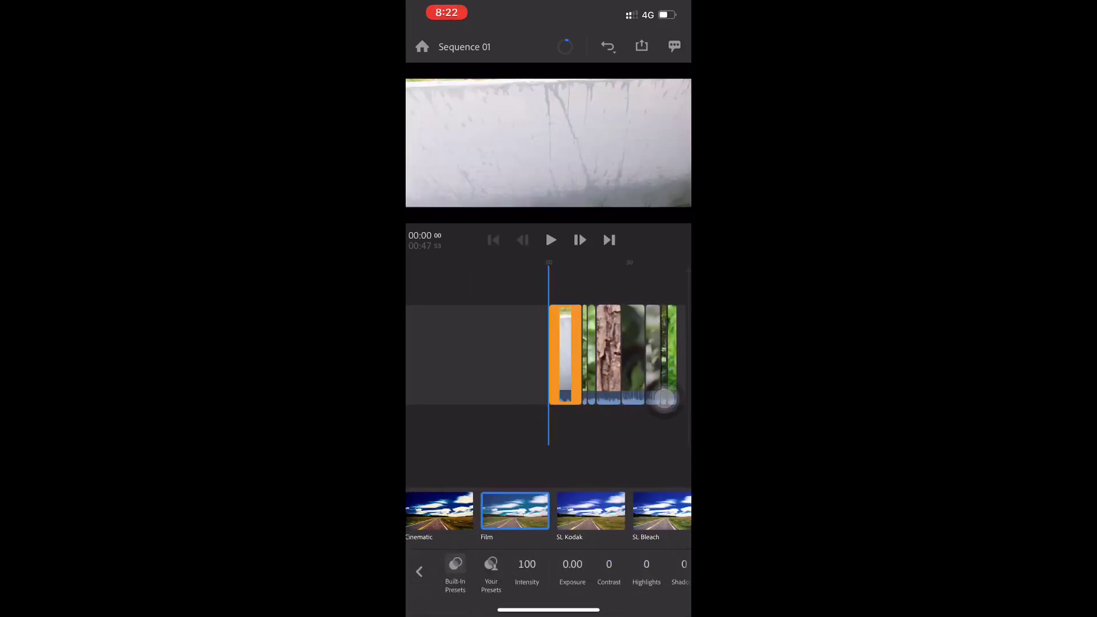
pyautogui.moveTo(628, 511); pyautogui.dragTo(457, 511)
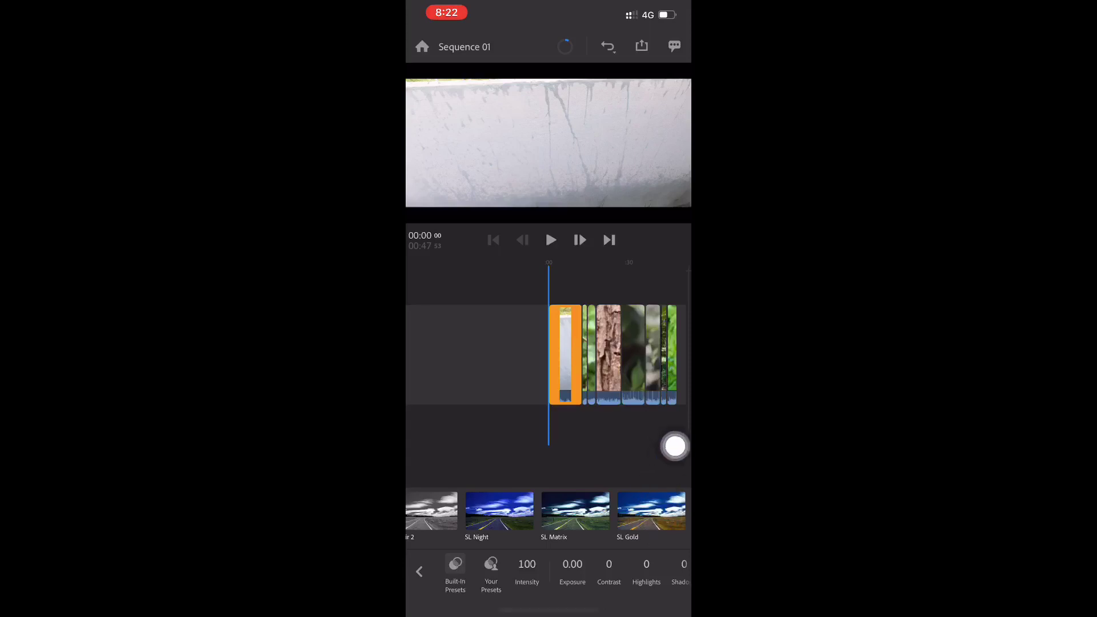
pyautogui.click(651, 510)
pyautogui.moveTo(612, 355); pyautogui.dragTo(608, 355)
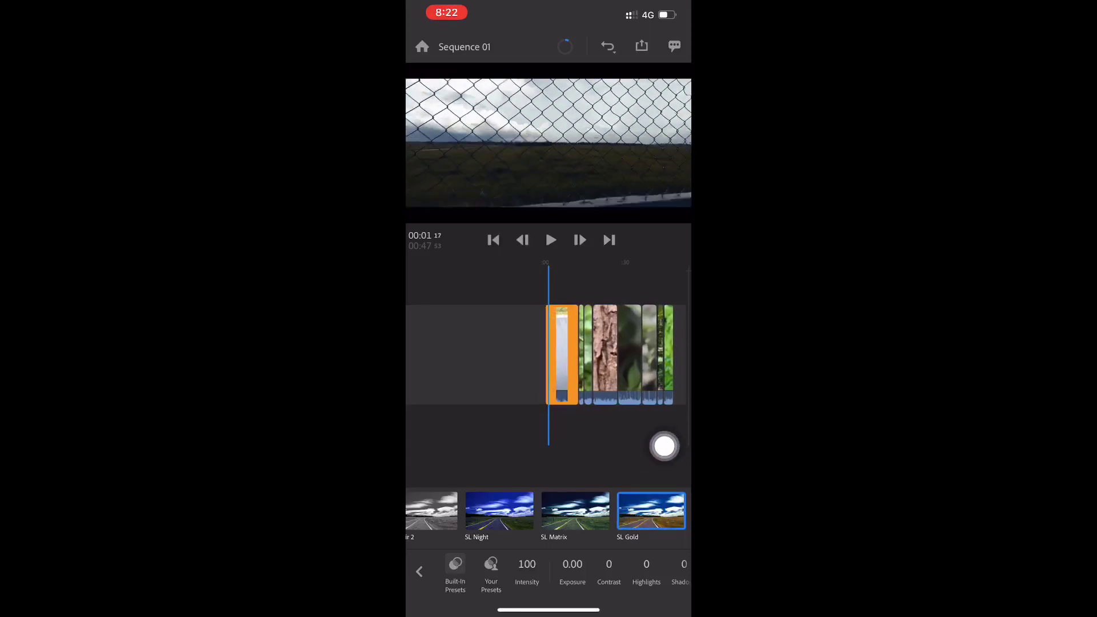
pyautogui.click(551, 239)
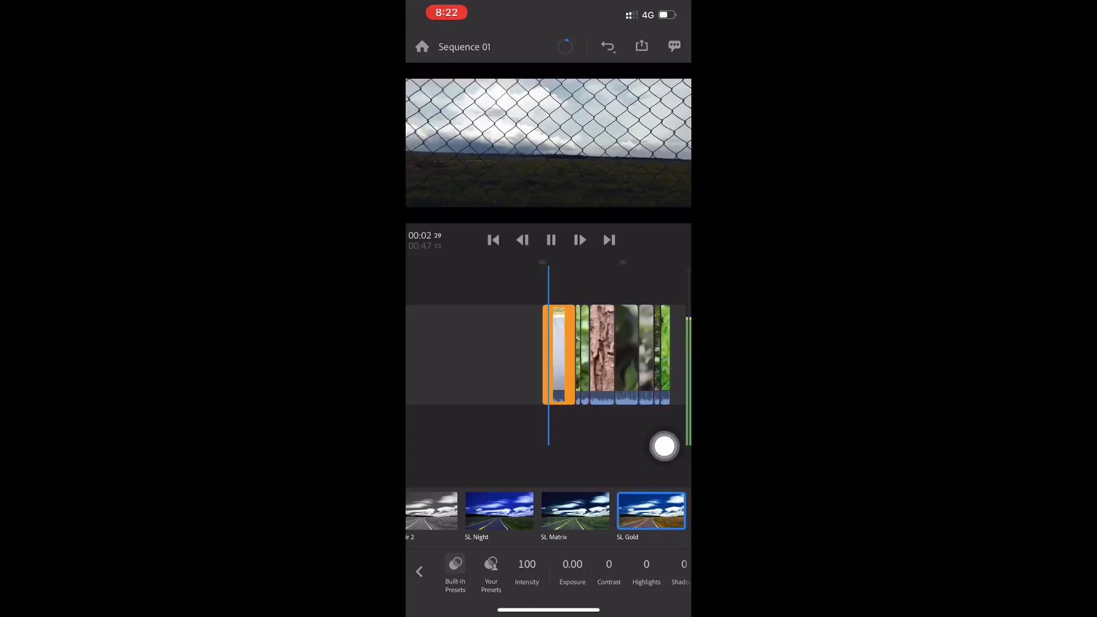
pyautogui.moveTo(606, 355); pyautogui.dragTo(550, 354)
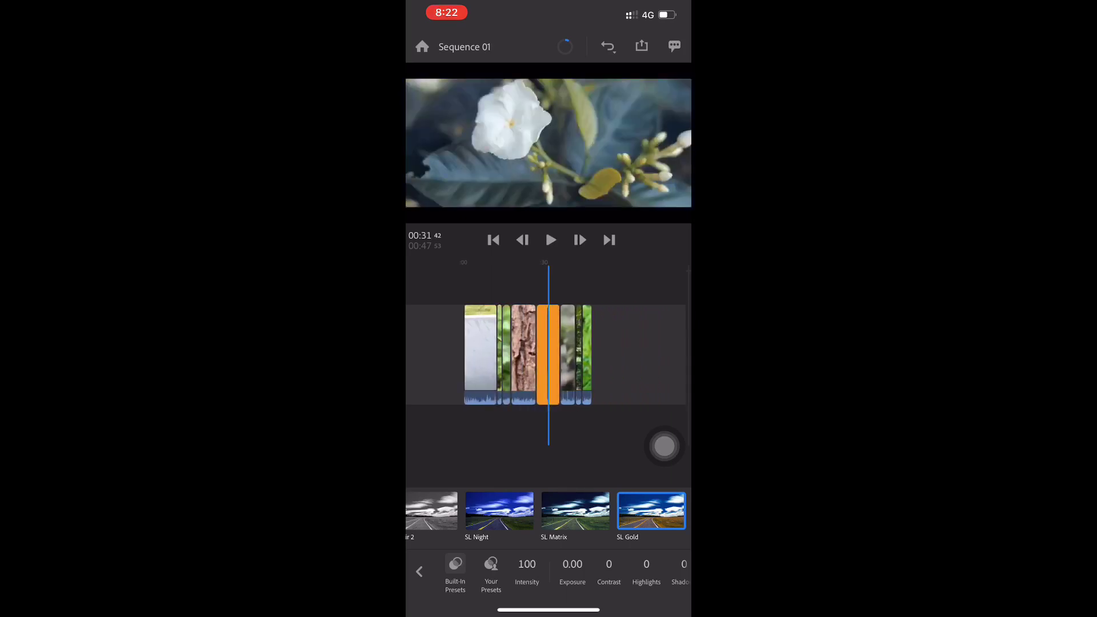
# Step: View the Sequence 01 Ready to Export sheet, then dismiss it back to the timeline
pyautogui.scroll(-5, 664, 446)
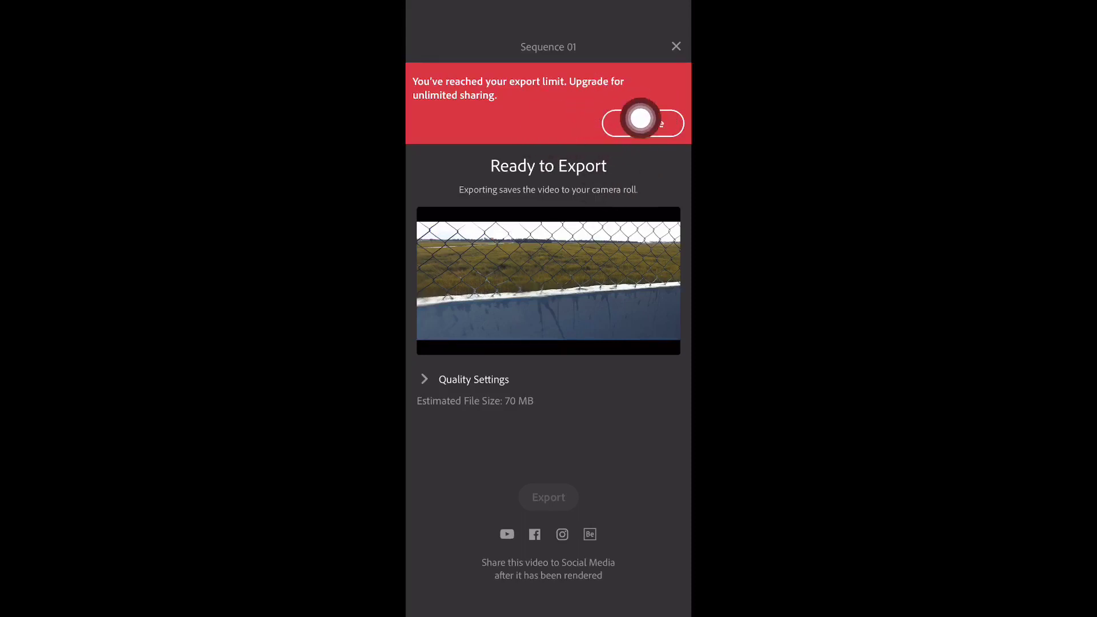
pyautogui.scroll(5, 664, 151)
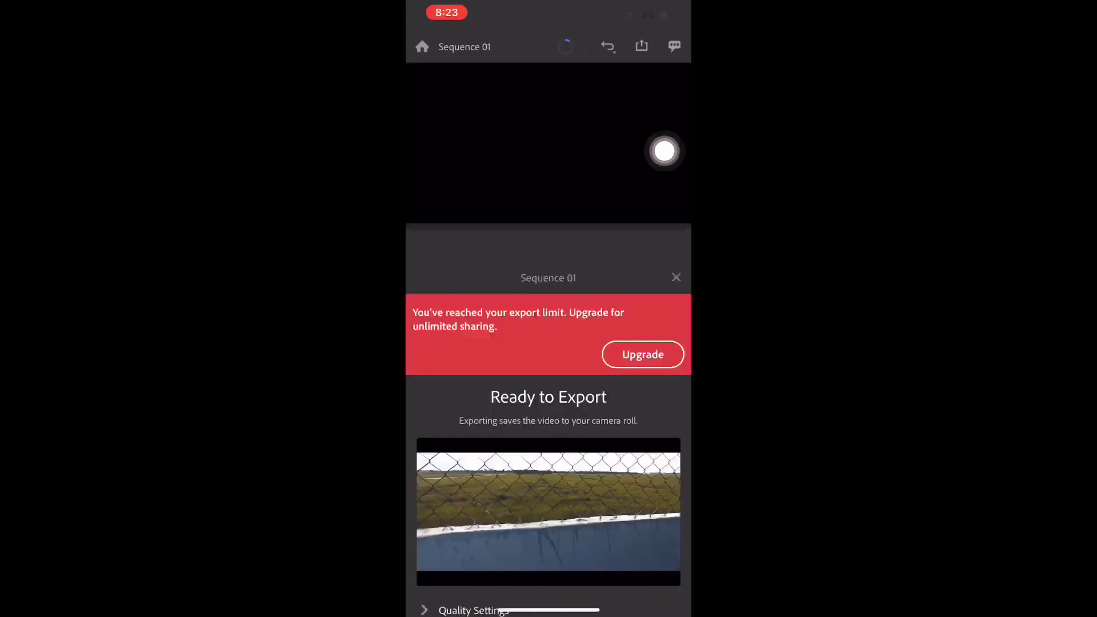
pyautogui.moveTo(458, 354); pyautogui.dragTo(606, 354)
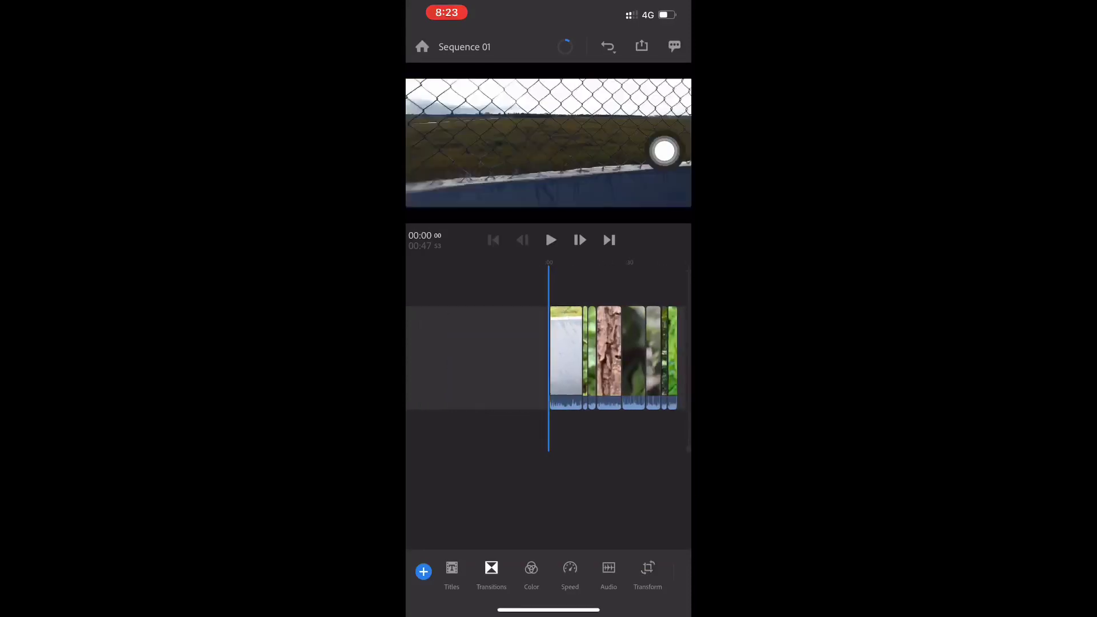